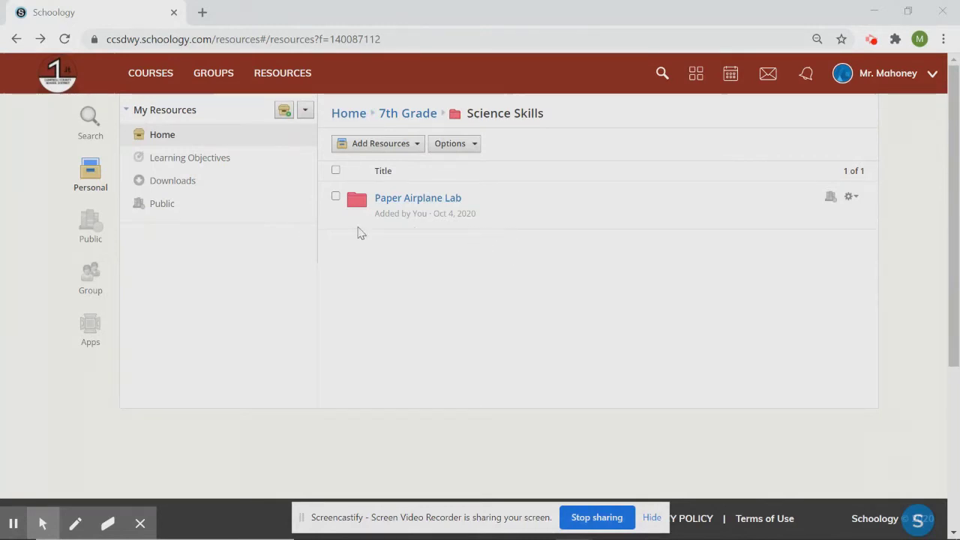
Open Paper Airplane Lab Write-Up.docx from the Paper Airplane Lab folder in Science Skills.
click(422, 200)
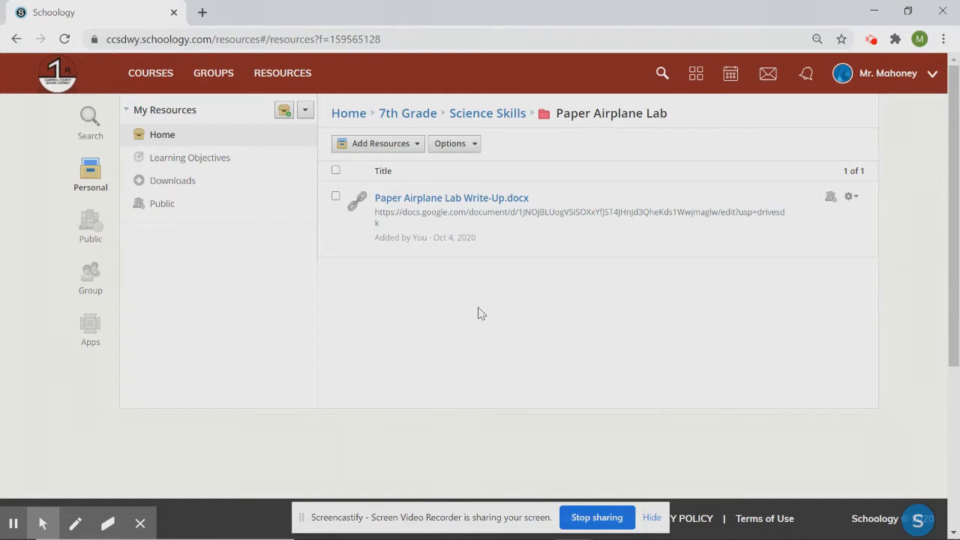
click(450, 204)
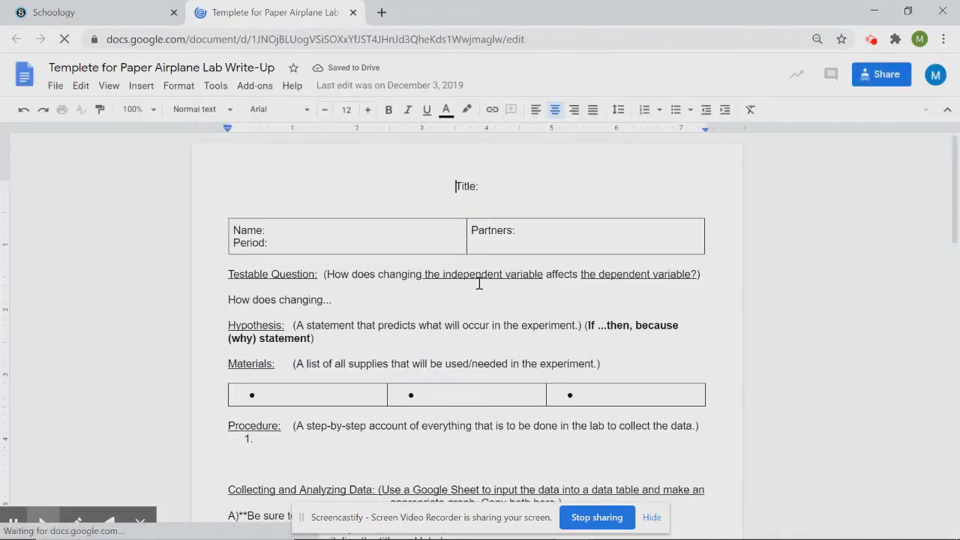
Replace the "Title:" placeholder with "The Relationship Between", using the spelling suggestion to correct "Relationship".
click(491, 186)
key(BackSpace)
key(BackSpace)
key(BackSpace)
key(BackSpace)
key(BackSpace)
key(BackSpace)
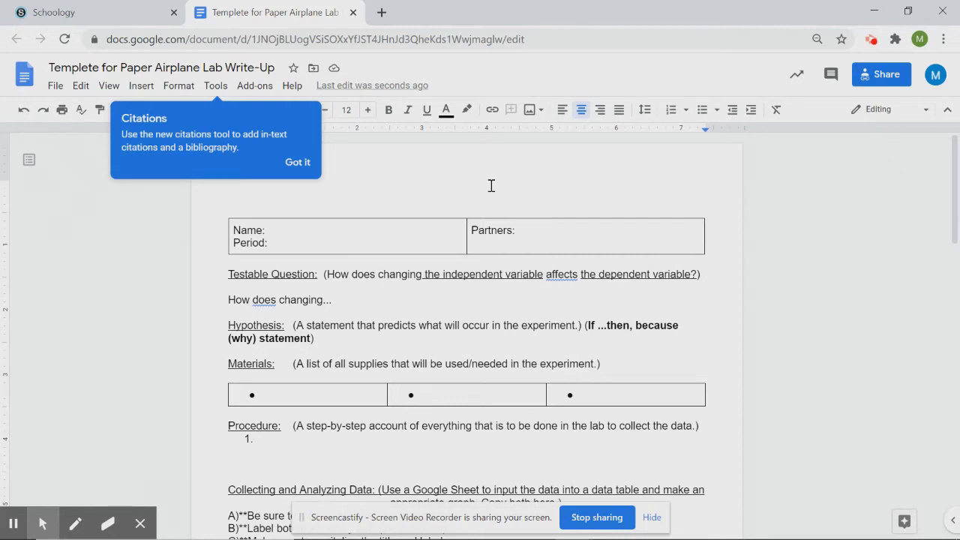
text(The R)
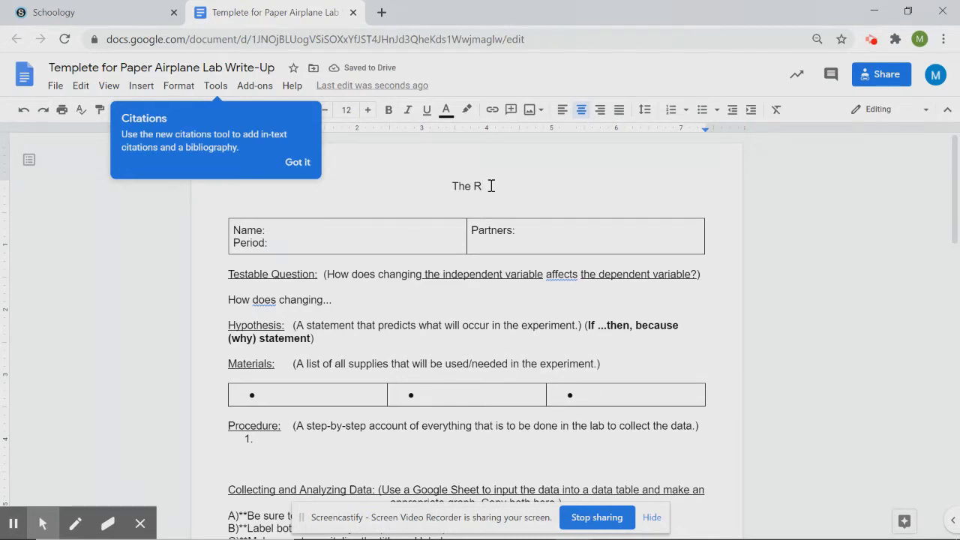
text(elatio)
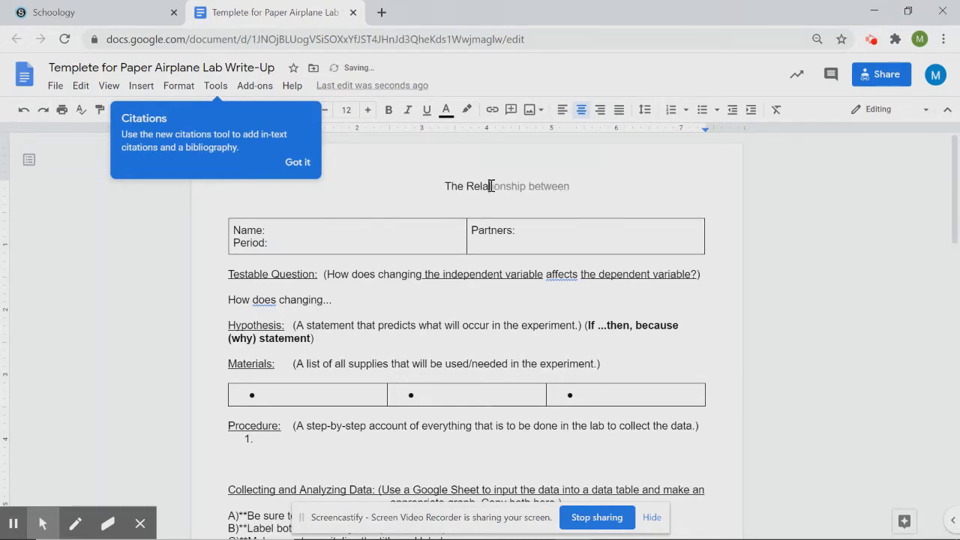
text(nship Bet)
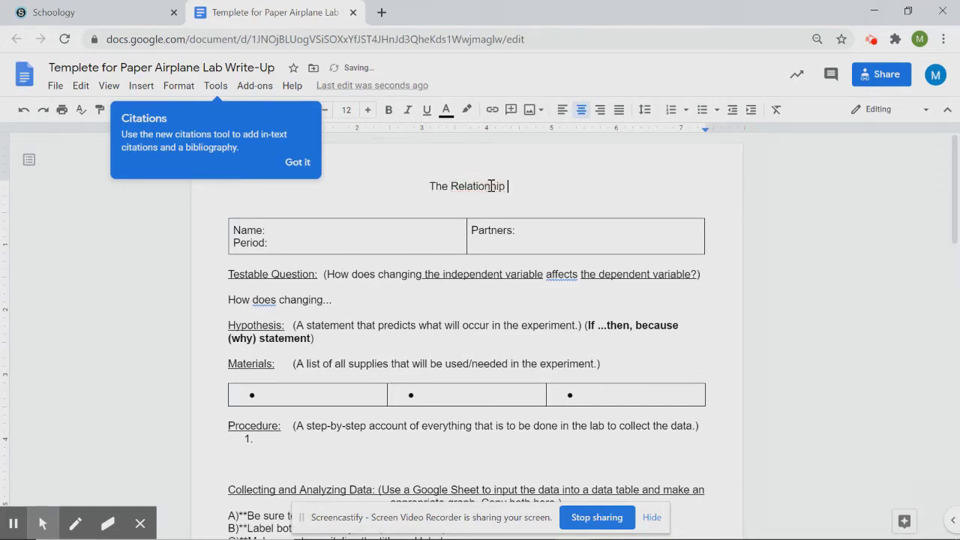
text(ween)
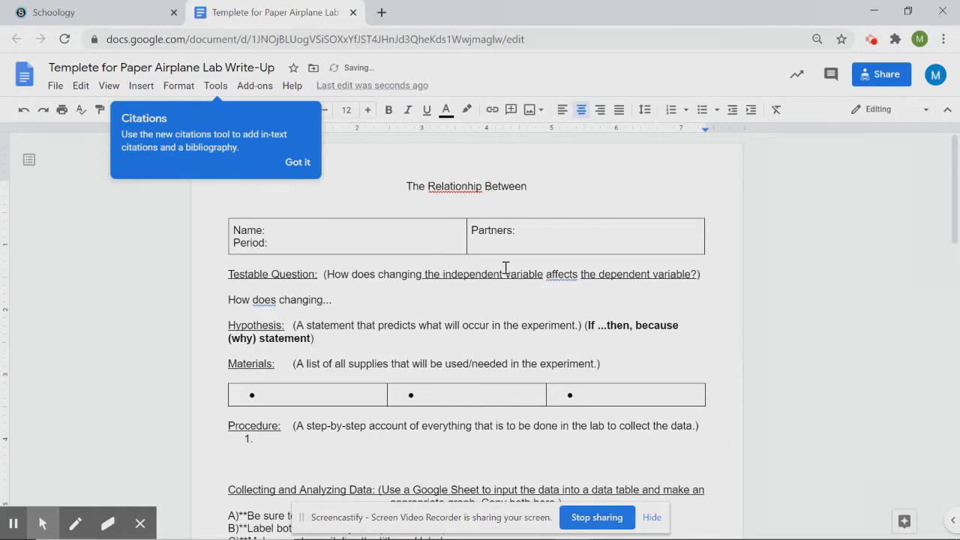
click(453, 187)
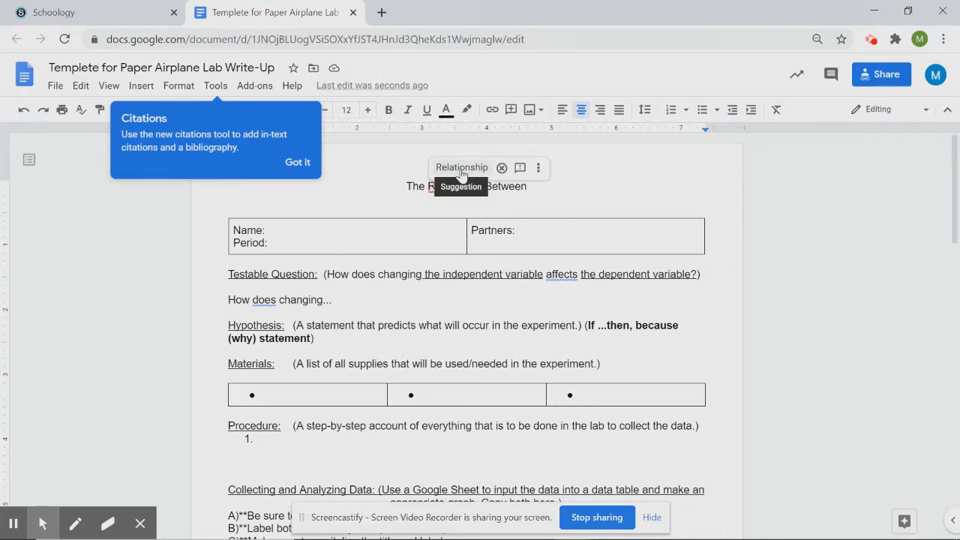
click(461, 168)
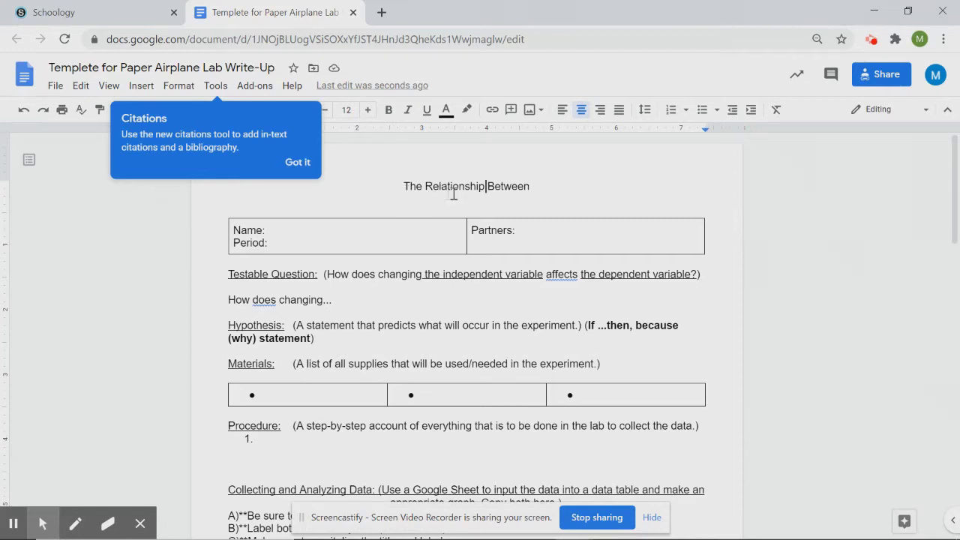
Complete the document title by adding "Center of Gravity and Distance" after "Between".
click(551, 189)
text(Center)
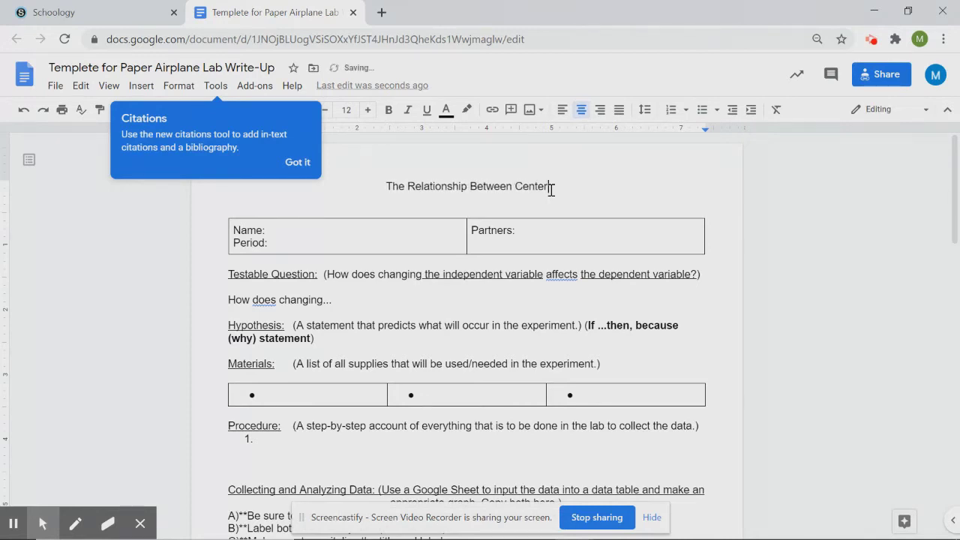
text( of Gra)
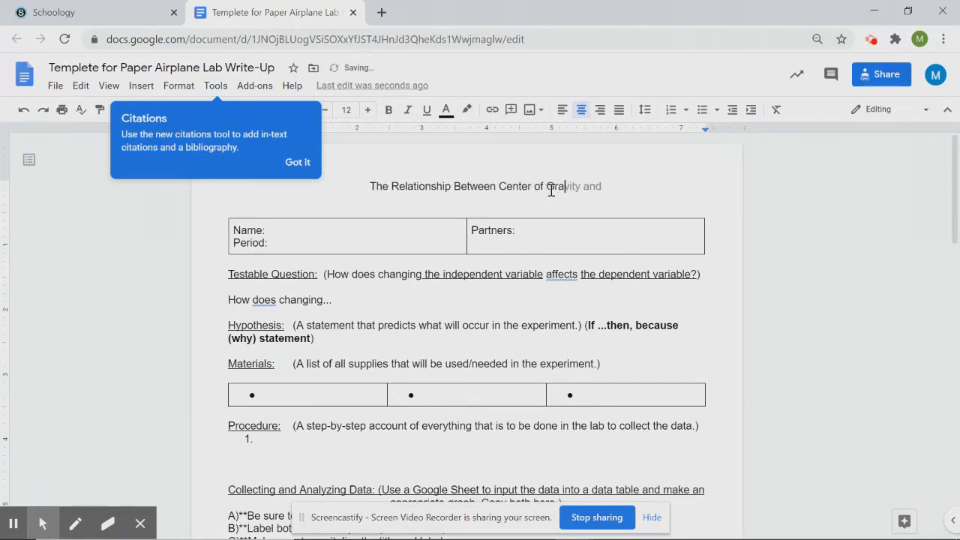
text(vity)
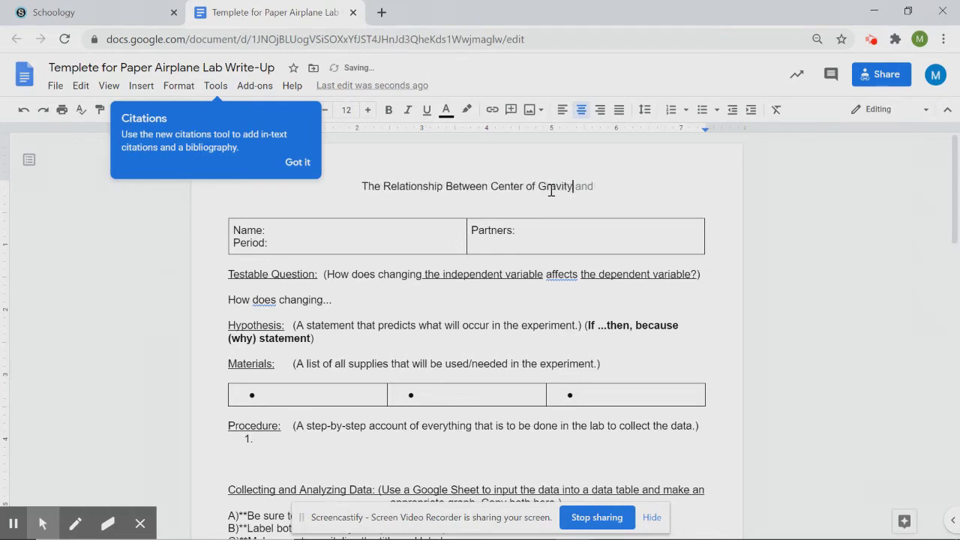
text( and)
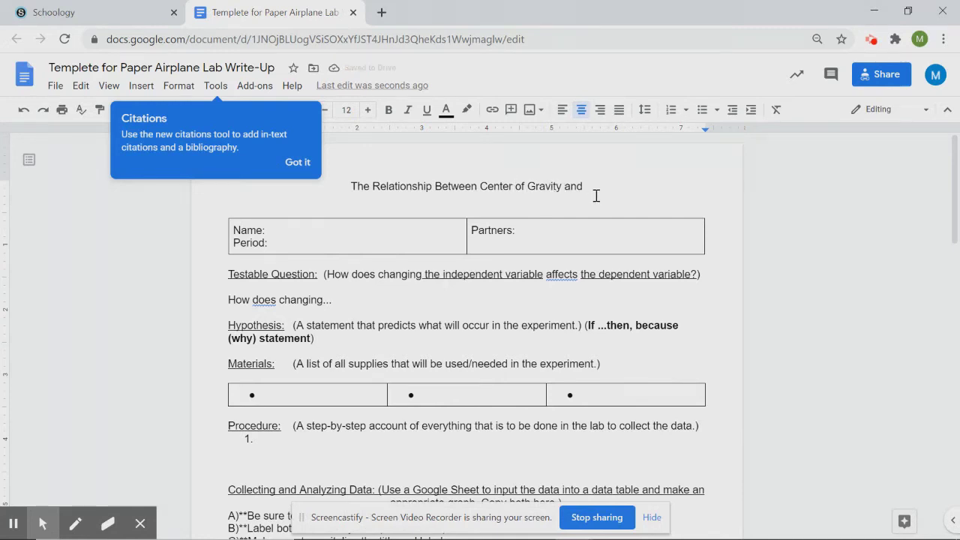
text(Distance)
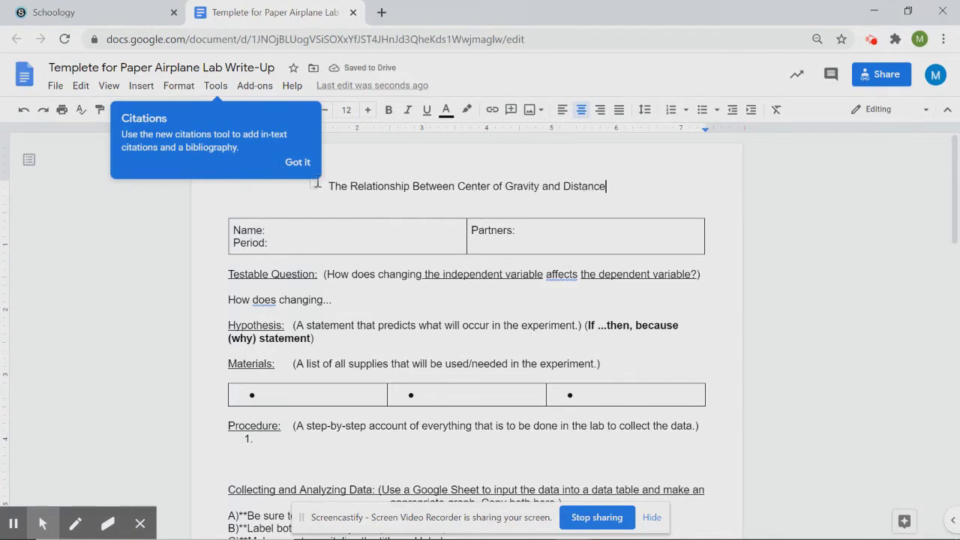
Format the whole title line as bold and underlined.
drag(328, 186, 612, 185)
click(426, 114)
click(387, 111)
click(651, 190)
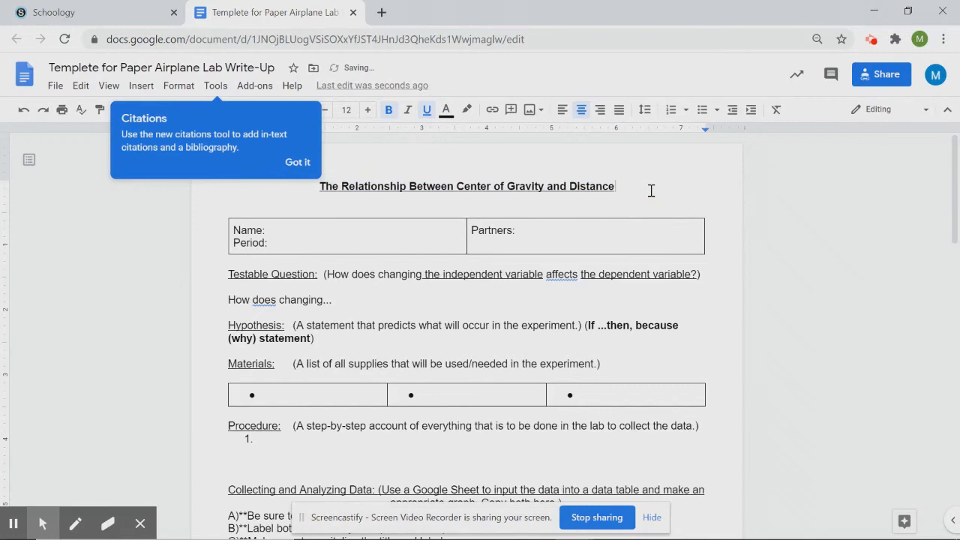
Fill in the header table with the author's name and "Online" as the period.
click(340, 229)
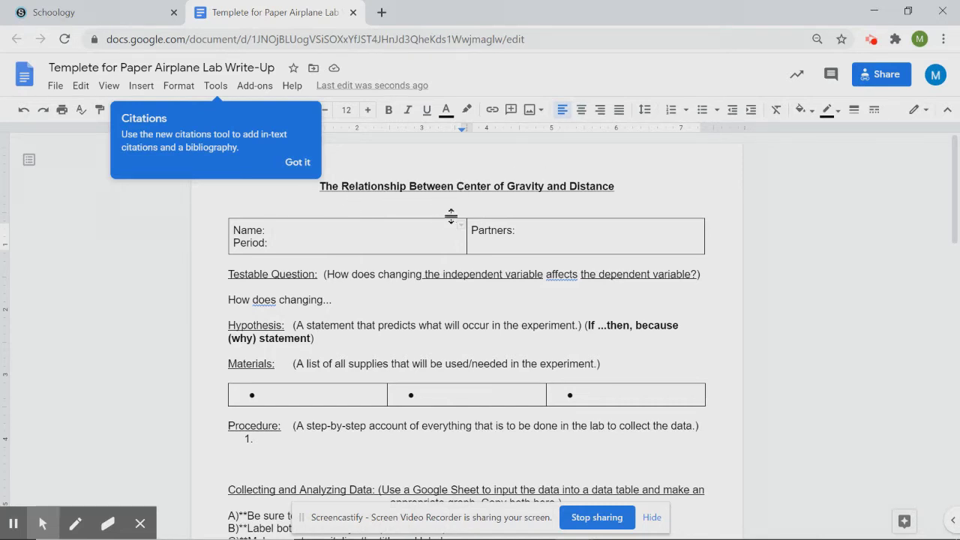
text(Mr. Mahoney)
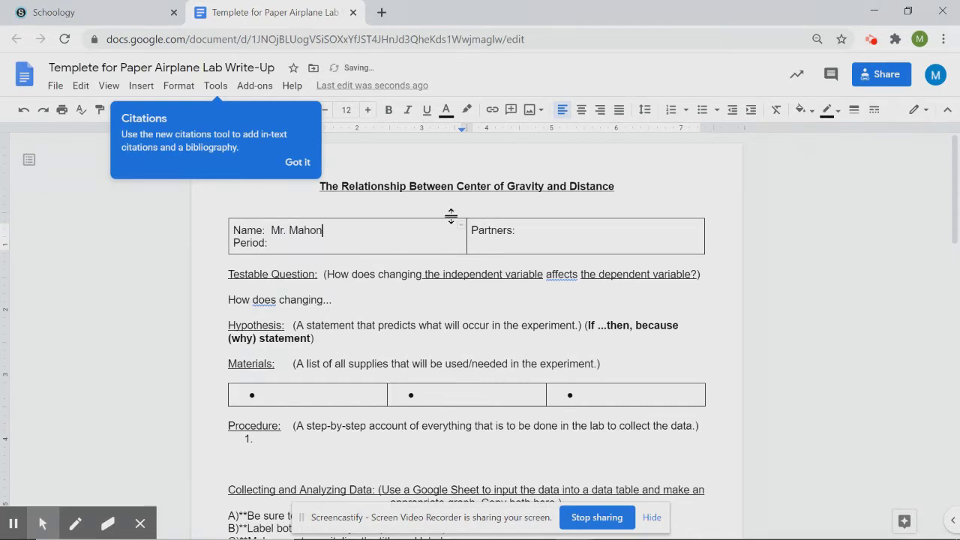
click(355, 245)
text(Online)
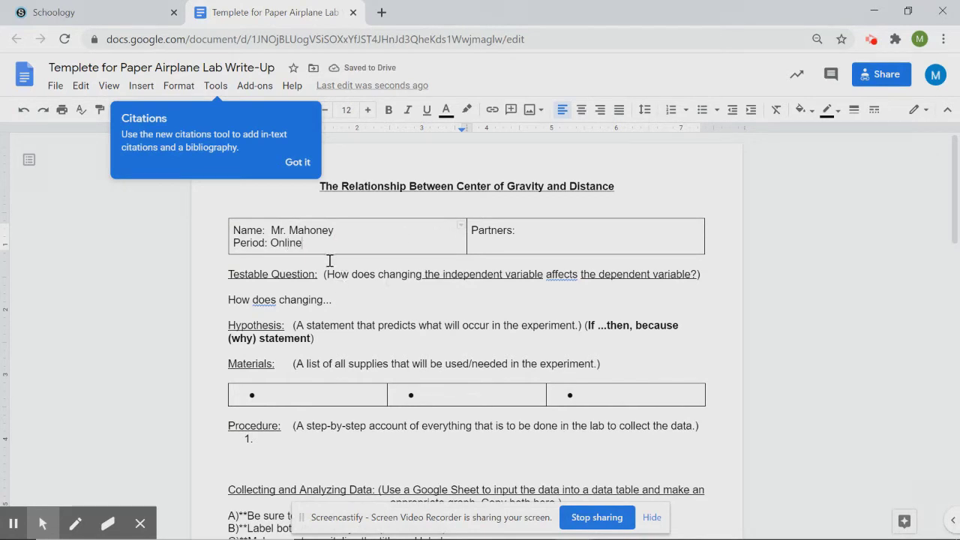
Complete the testable question as "How does changing the center of gravity affect distance paper airplane flies?" and delete the bracketed hint beside its heading.
scroll(386, 237, down, 1)
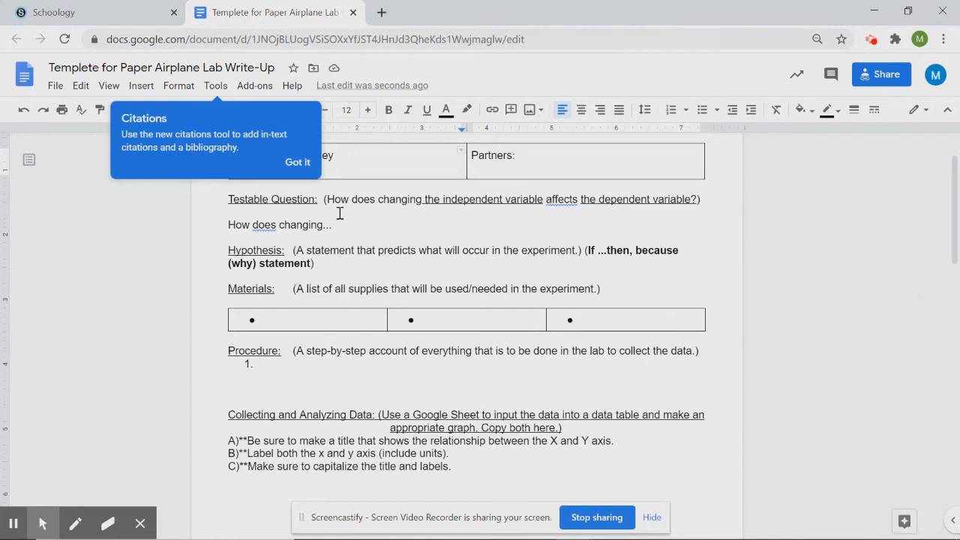
scroll(398, 285, up, 1)
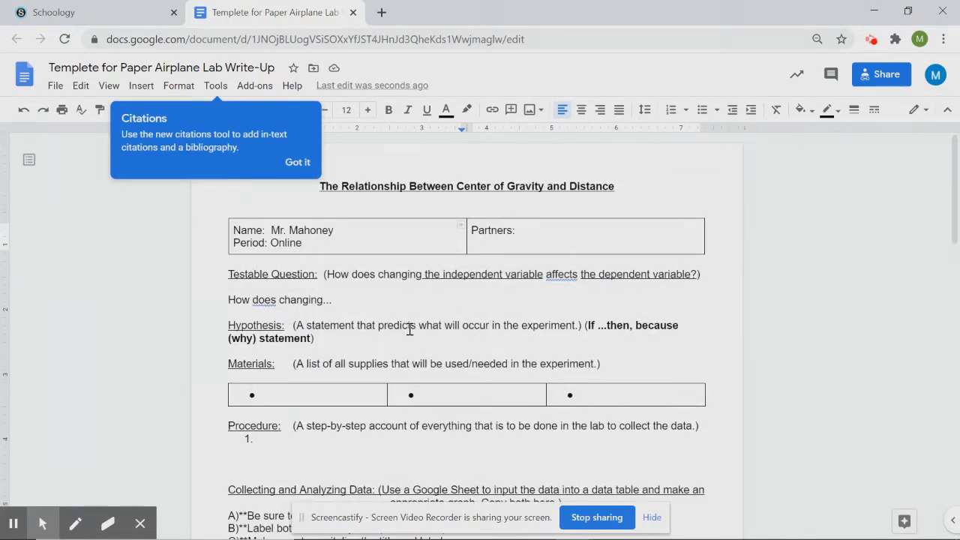
click(338, 301)
key(Tab)
key(BackSpace)
key(BackSpace)
key(BackSpace)
key(BackSpace)
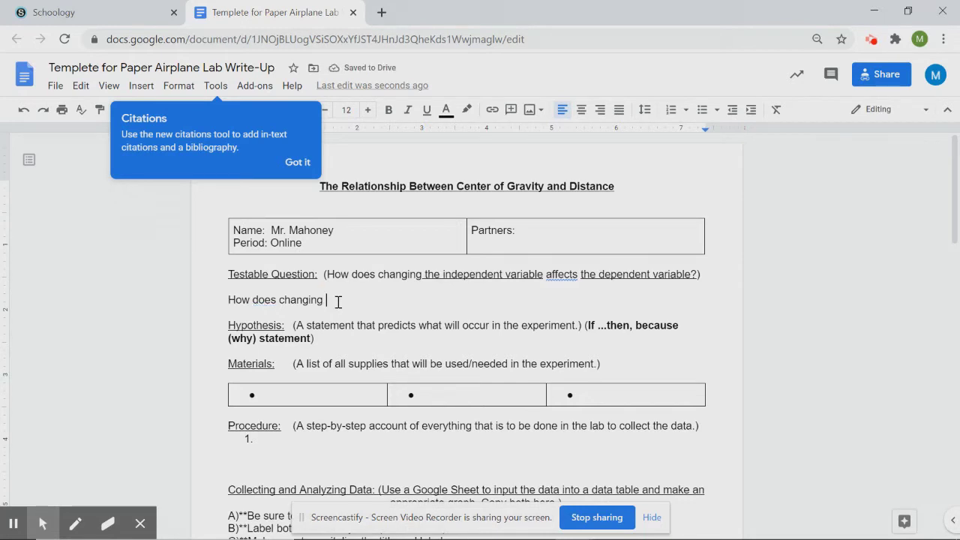
text(the cen)
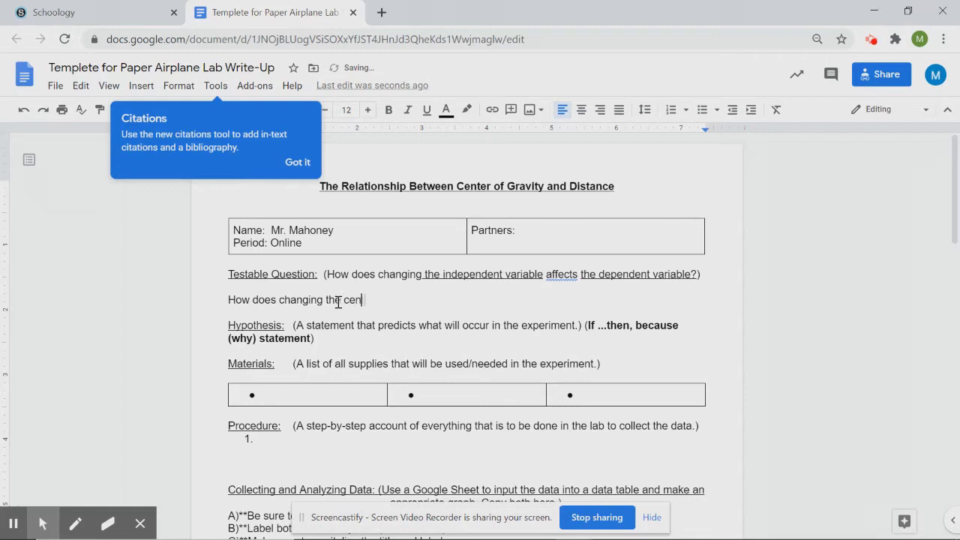
text(ter of gravity affect)
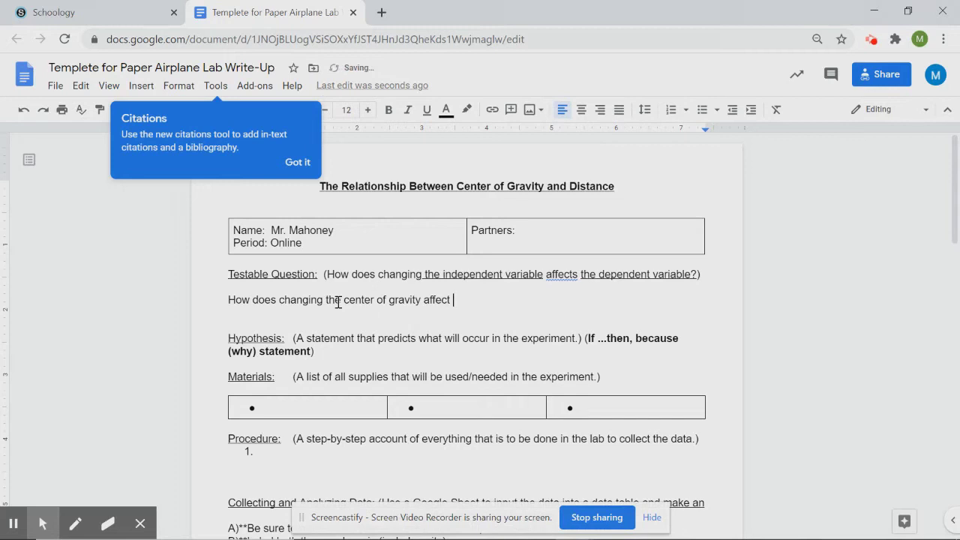
text( distance paper ai)
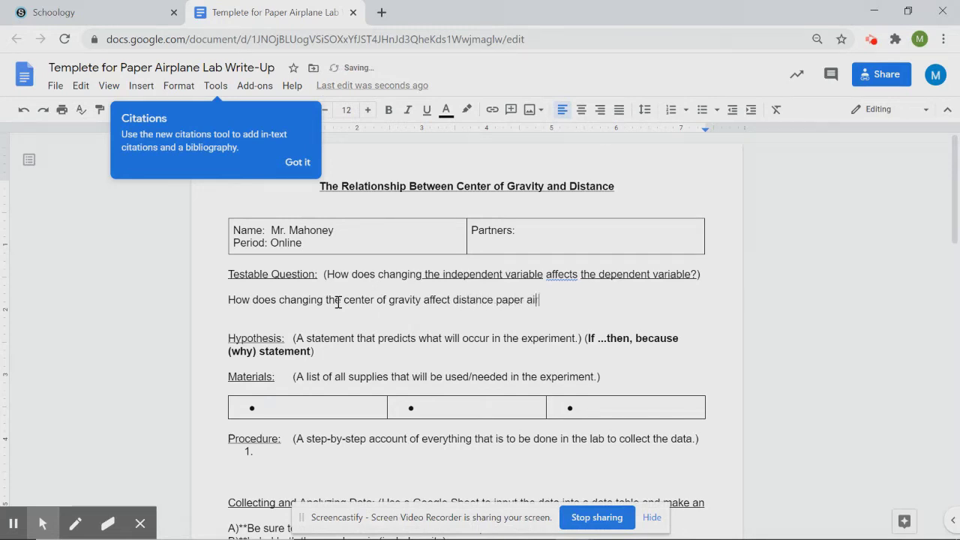
text(rplane flies?)
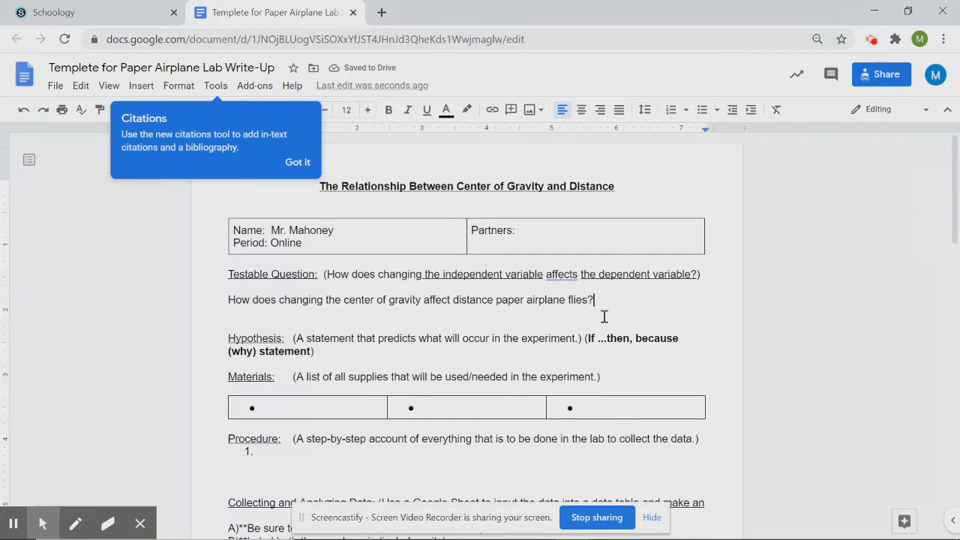
drag(703, 274, 322, 274)
key(BackSpace)
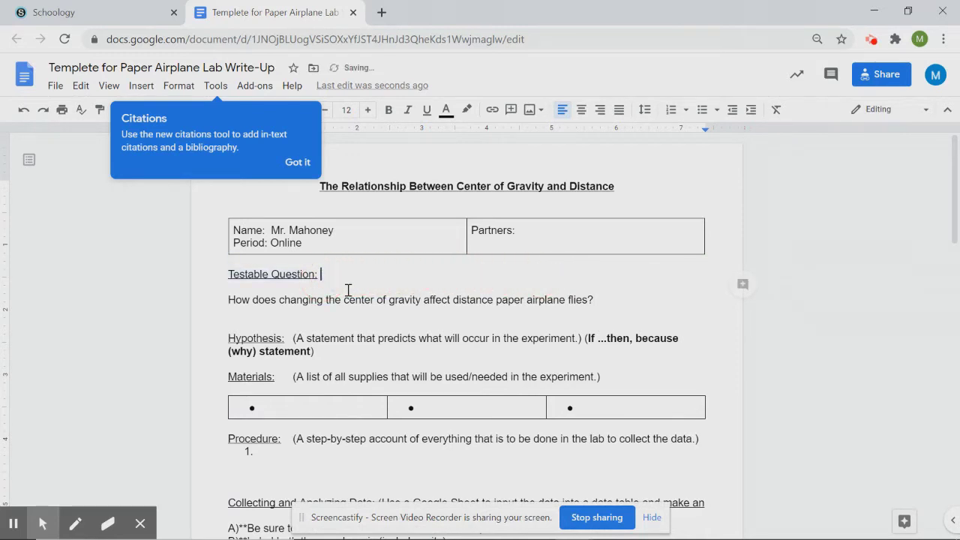
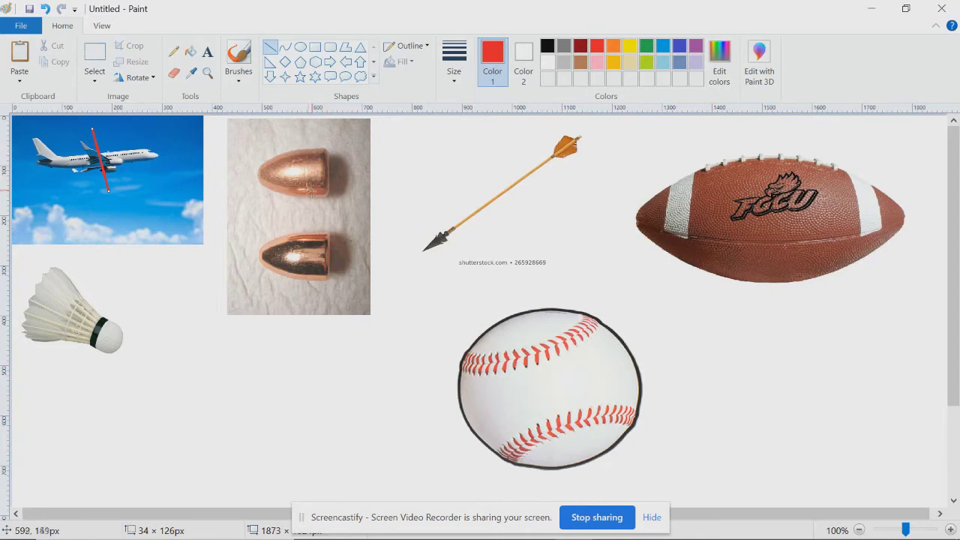
In Paint, draw one straight red line across each of the upper bullet, arrow, football, baseball and shuttlecock.
drag(309, 137, 311, 215)
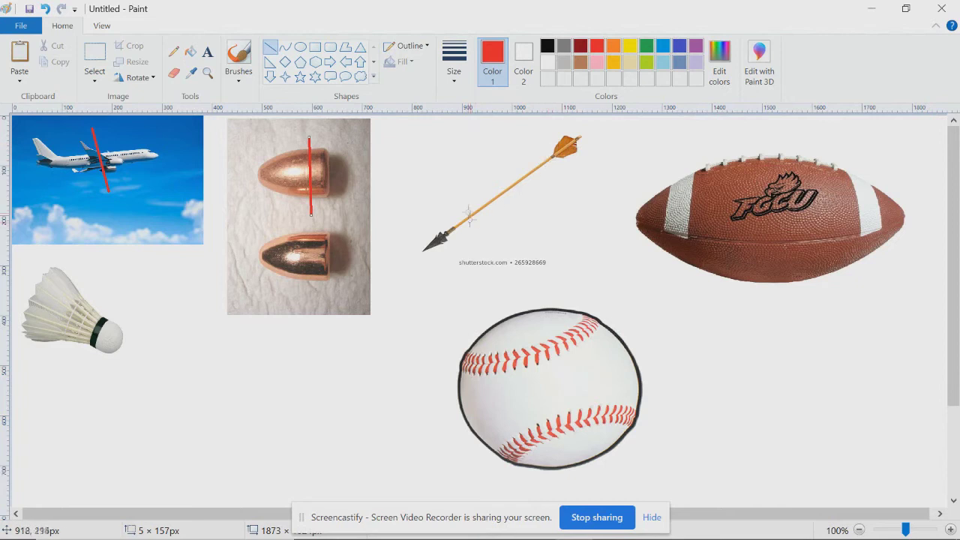
drag(468, 193, 492, 226)
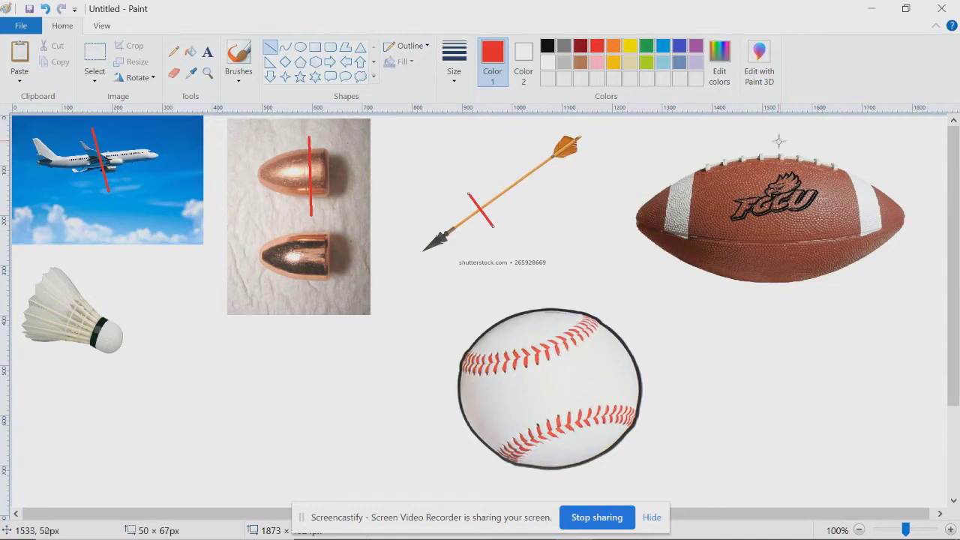
drag(767, 137, 771, 318)
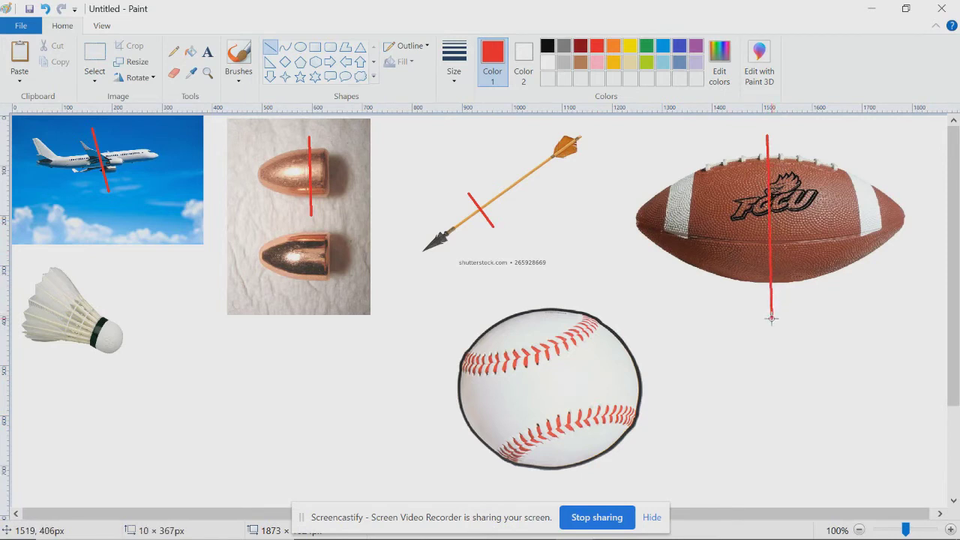
drag(541, 282, 559, 497)
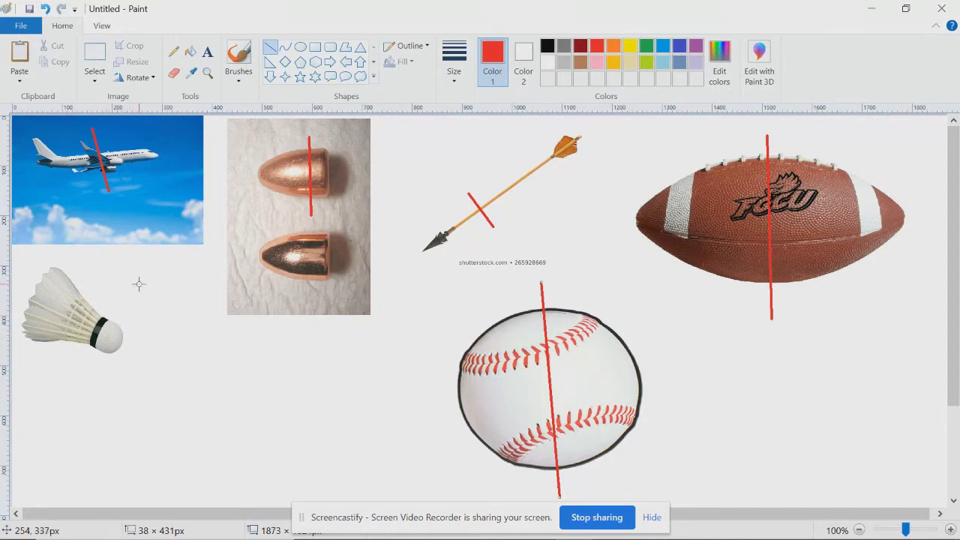
drag(127, 274, 73, 391)
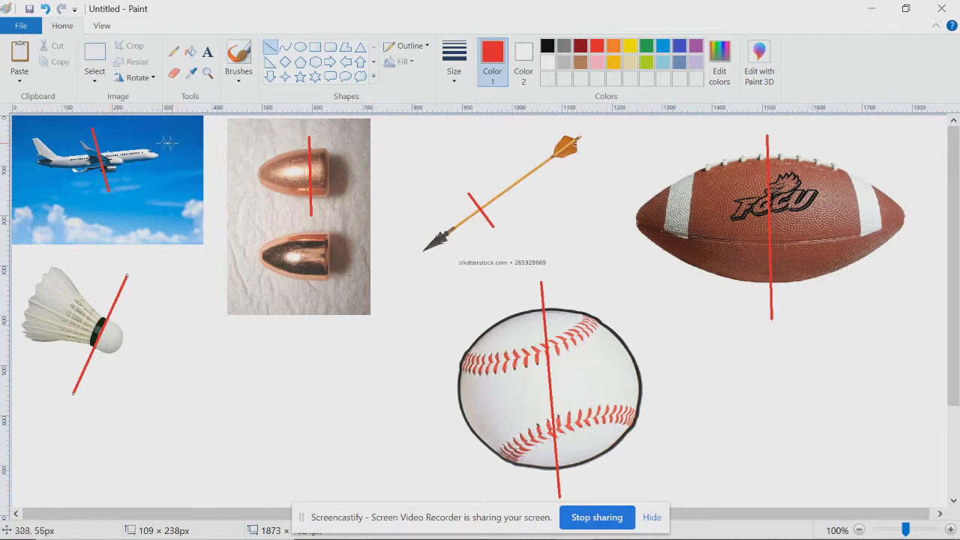
Draw red lines of about 6 × 19 px at the airplane's nose and 23 × 15 px at its tail, plus one along its fuselage.
drag(159, 145, 160, 159)
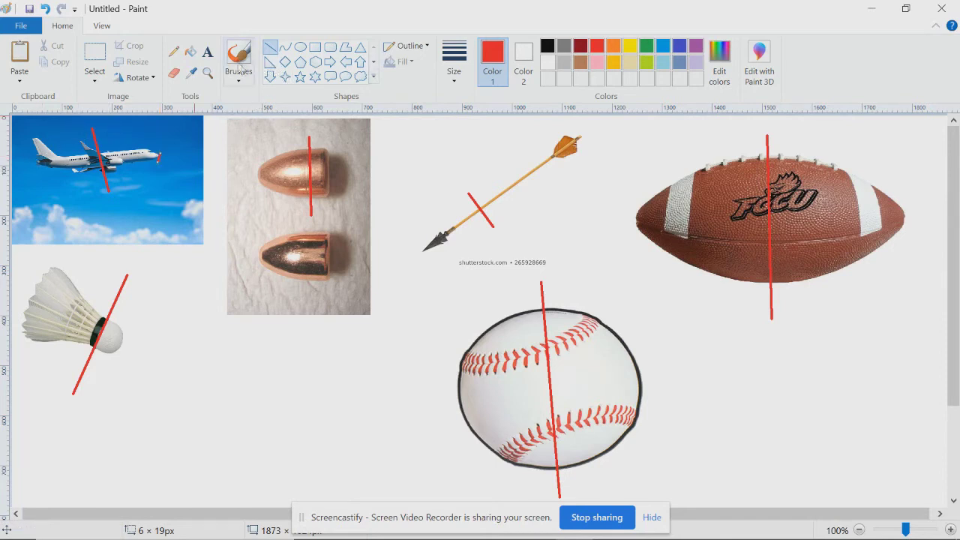
drag(45, 160, 33, 167)
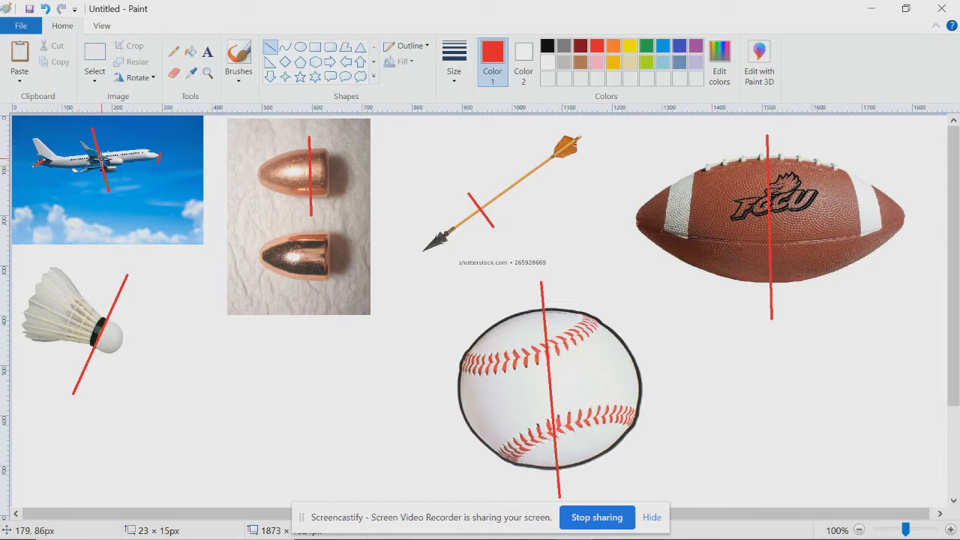
drag(35, 159, 184, 157)
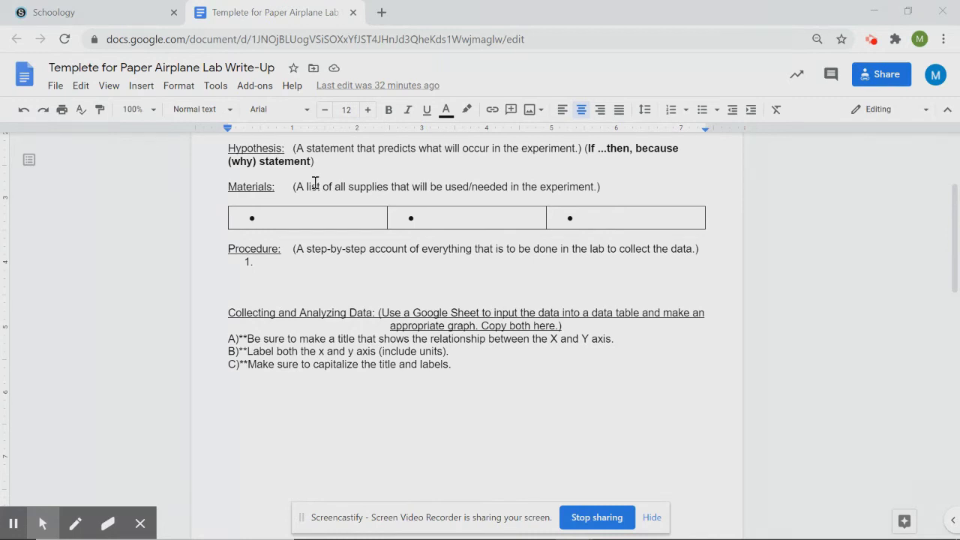
Begin the hypothesis below its heading with "If the center of gravity is in the middle of the plane, then it will travel farther because".
click(251, 174)
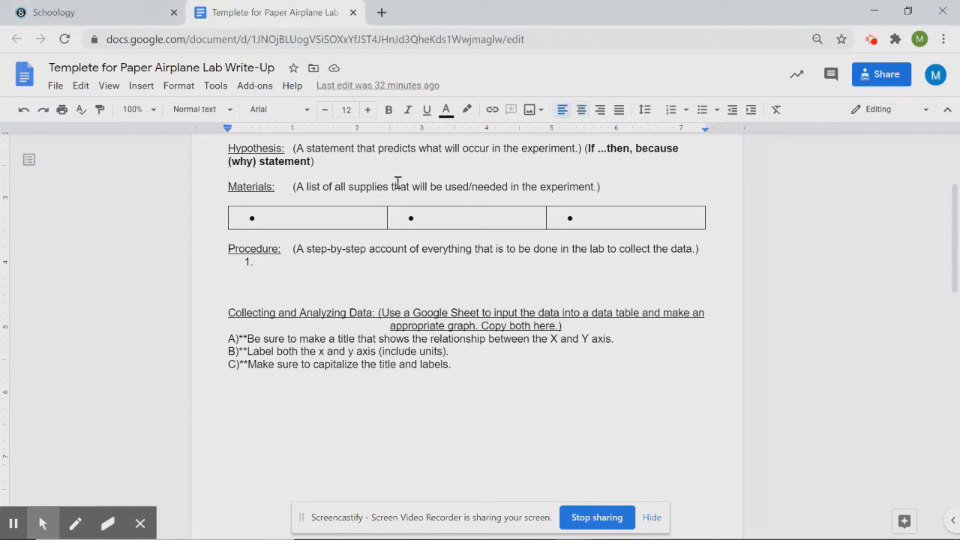
text(If)
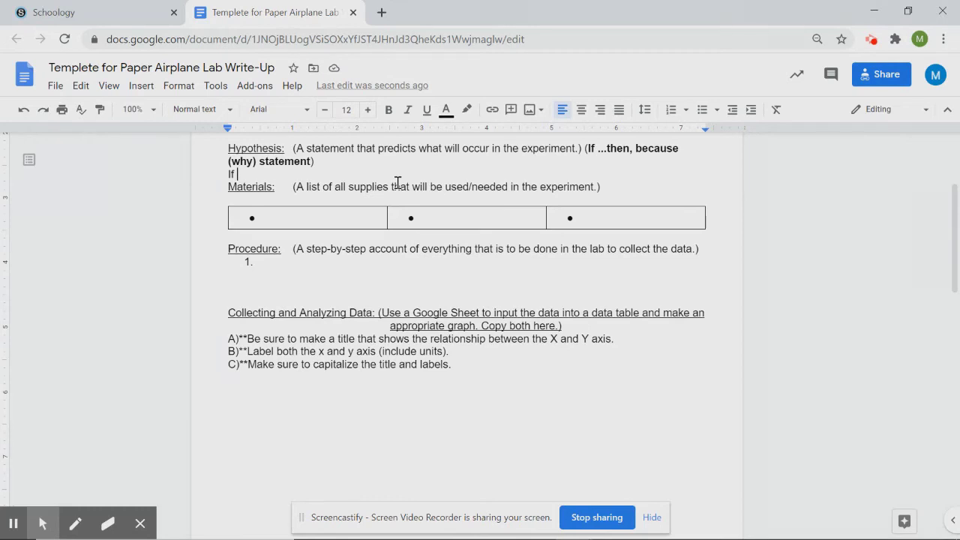
text(the center )
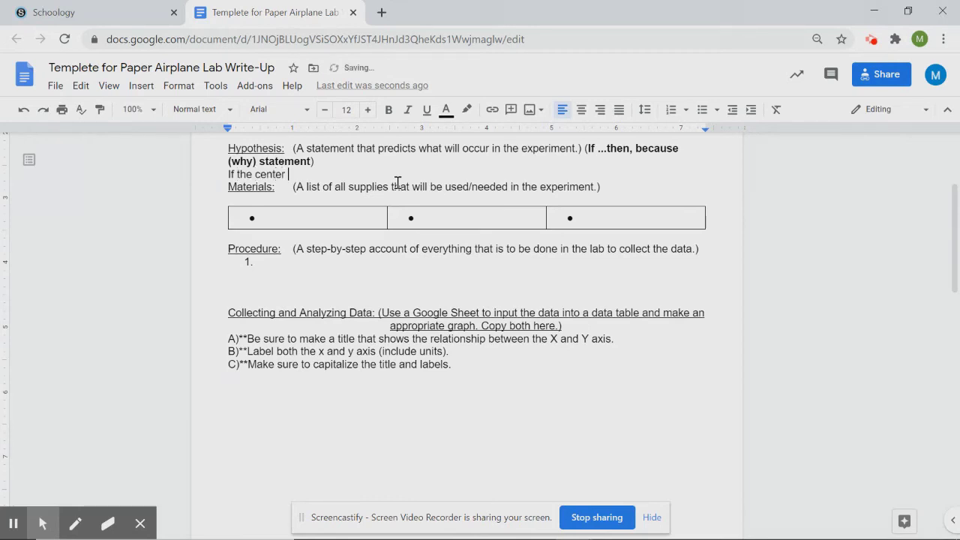
text(of gravity is in the middle of the)
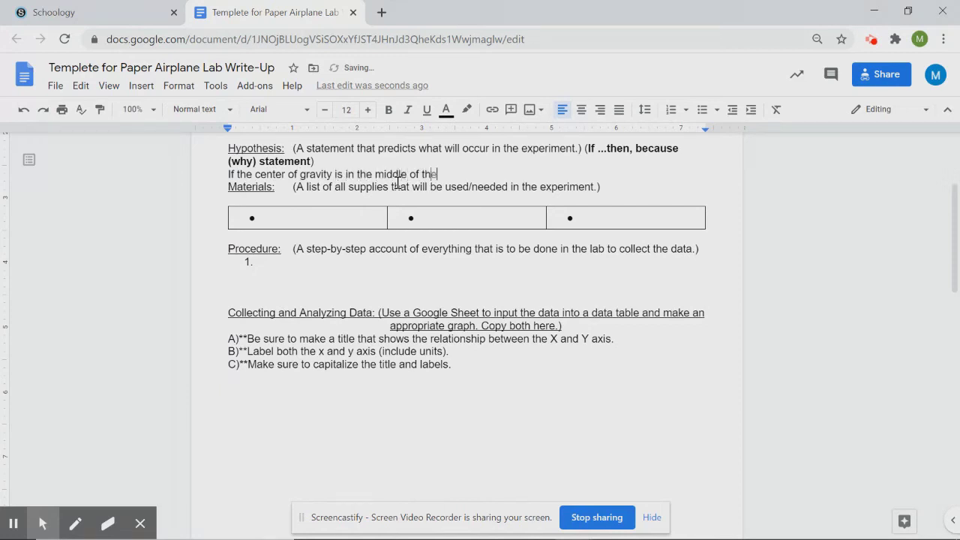
text( plane, then it wil)
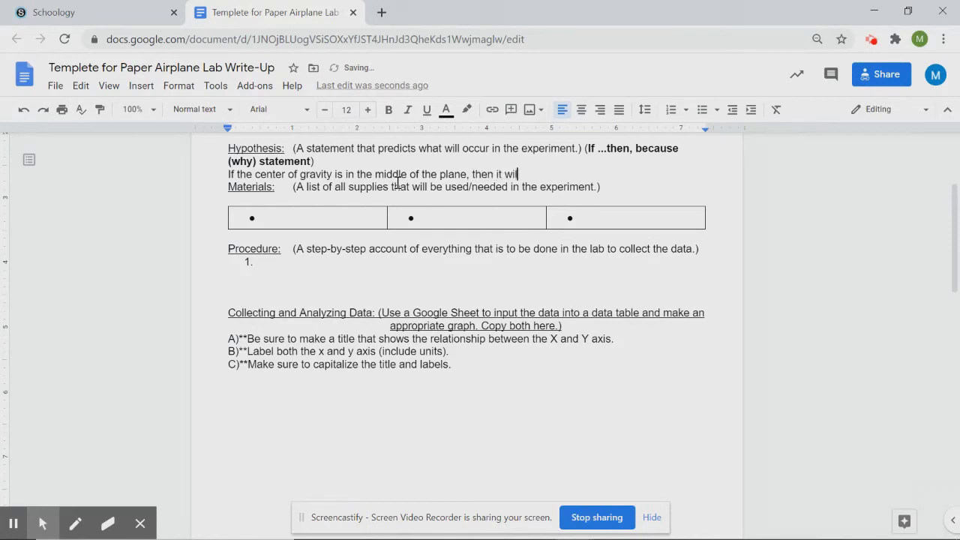
text(l travel farther because)
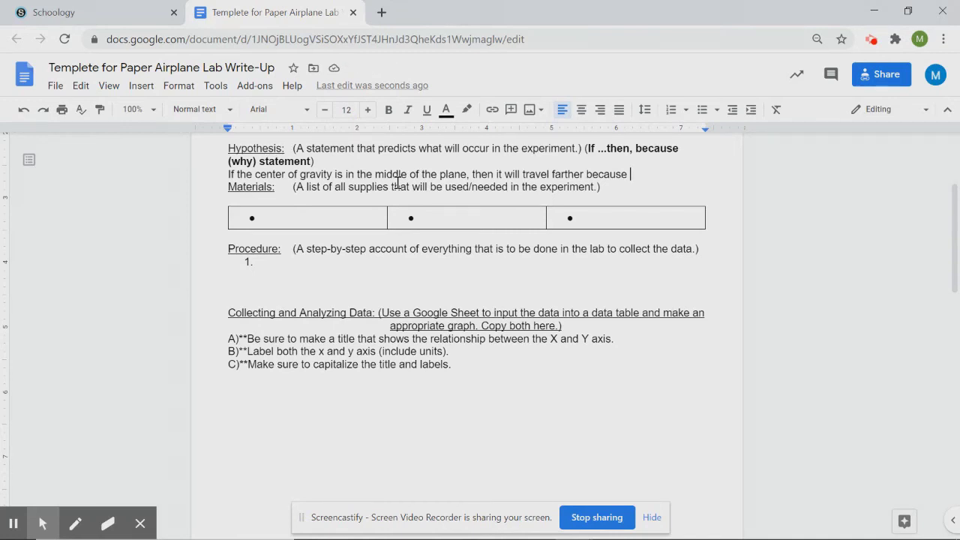
Finish the hypothesis sentence with "the plane will be more aerodynamic and less likely to tilt up or down.".
text(the plane, then)
key(BackSpace)
key(BackSpace)
text(ne will be more )
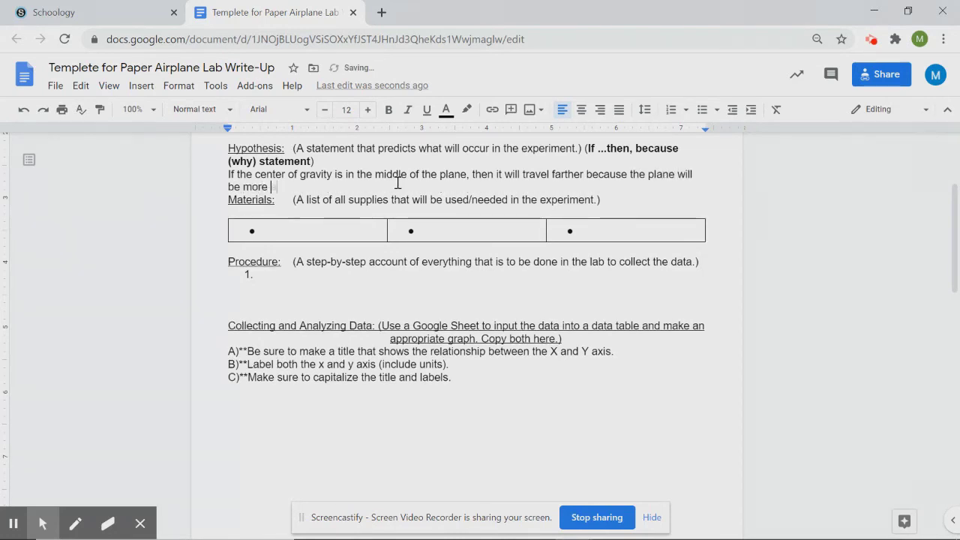
text(aerodynamic and less likely to )
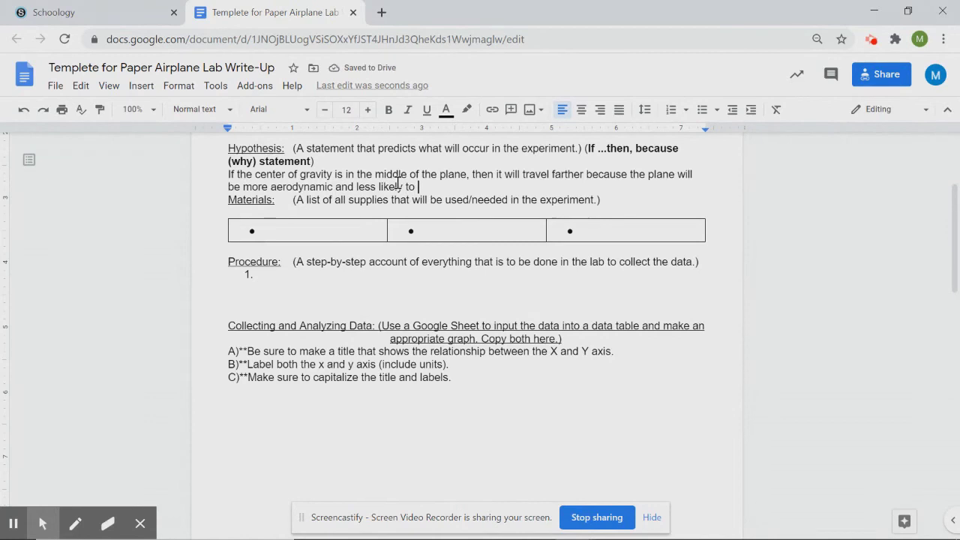
text(tilt up or down.)
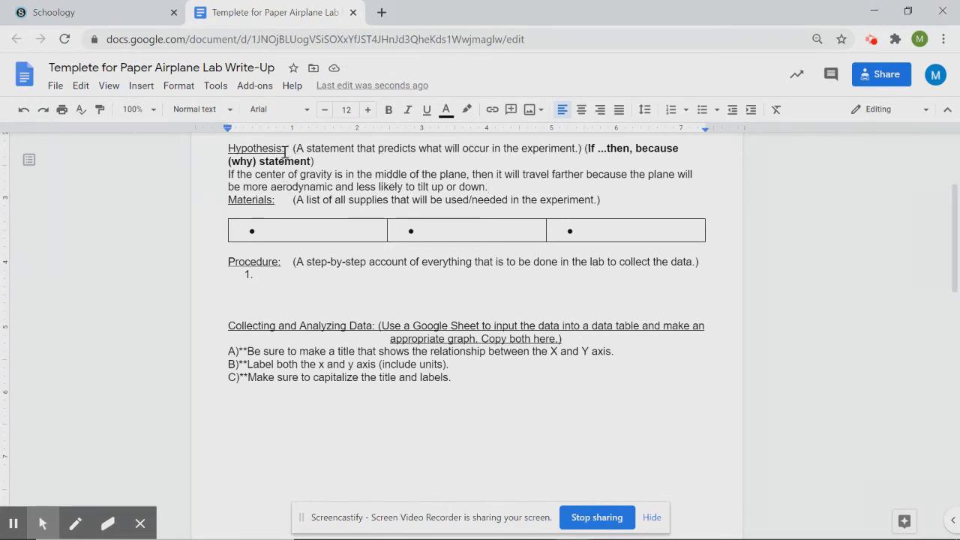
Delete the bracketed hints beside the Hypothesis heading, including the bold "If ...then, because (why) statement".
drag(292, 148, 314, 160)
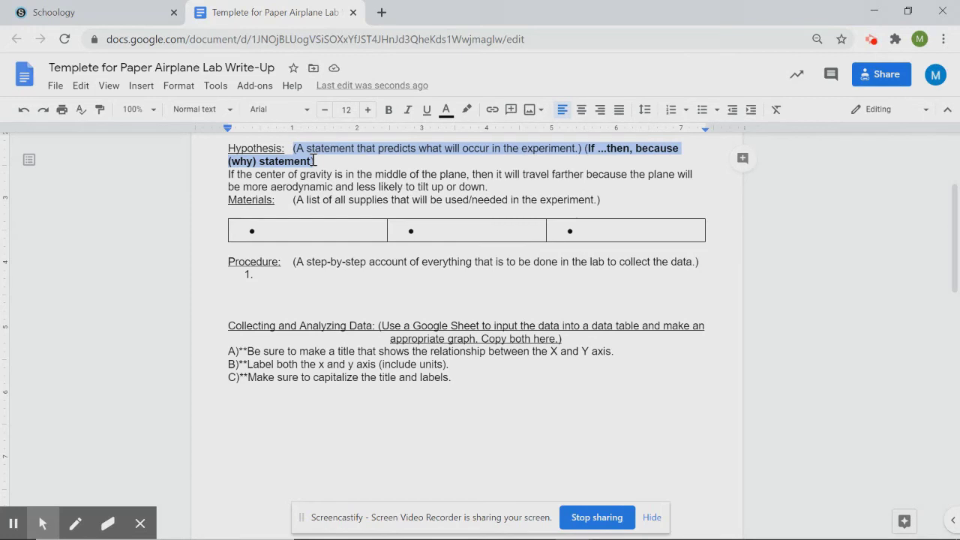
key(BackSpace)
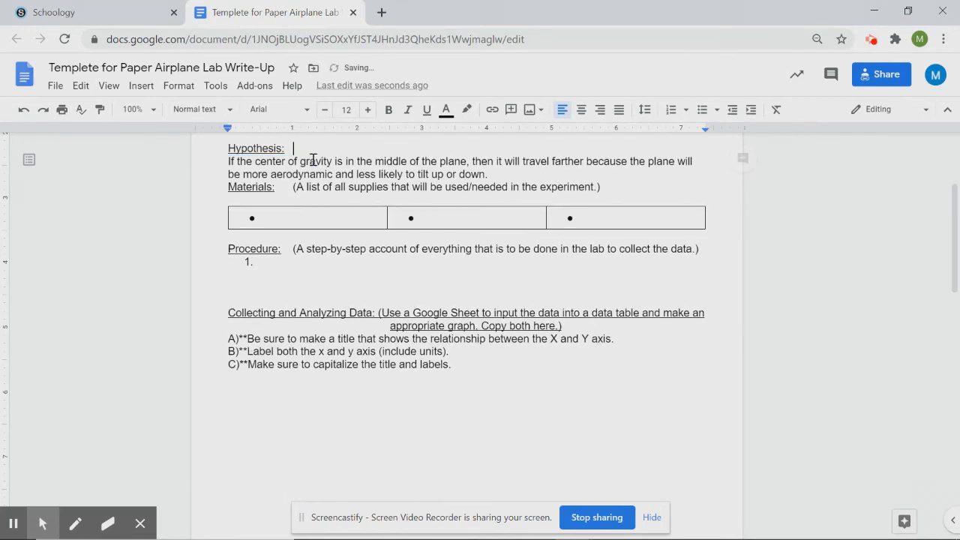
click(229, 161)
key(Return)
click(506, 191)
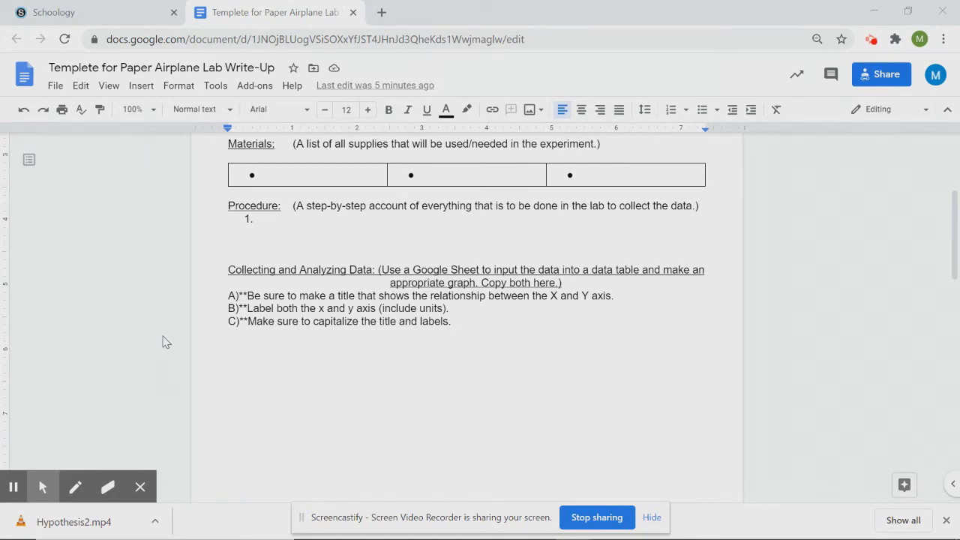
Enter "Piece of paper" as the bullet in the first column of the Materials table.
click(294, 175)
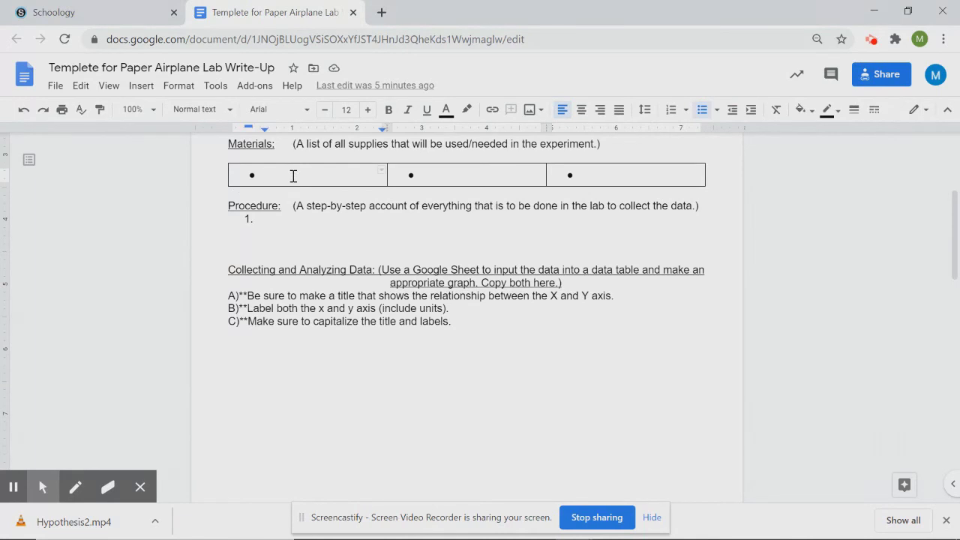
text(Piec)
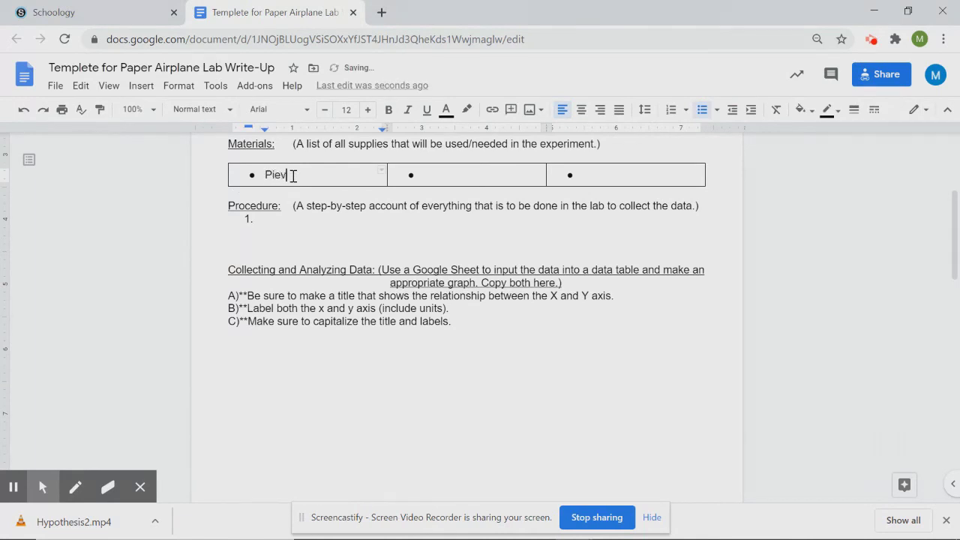
text(e of Pa)
key(BackSpace)
key(BackSpace)
text(paper)
Enter "Tape" in the second column and "Coin" in the third column of the Materials table.
click(457, 175)
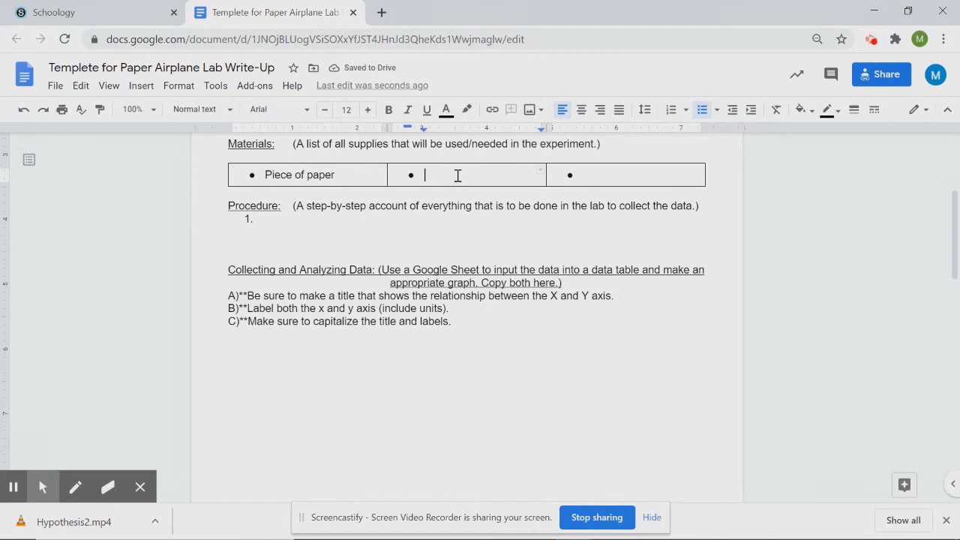
text(Tape)
click(587, 176)
text(Sci)
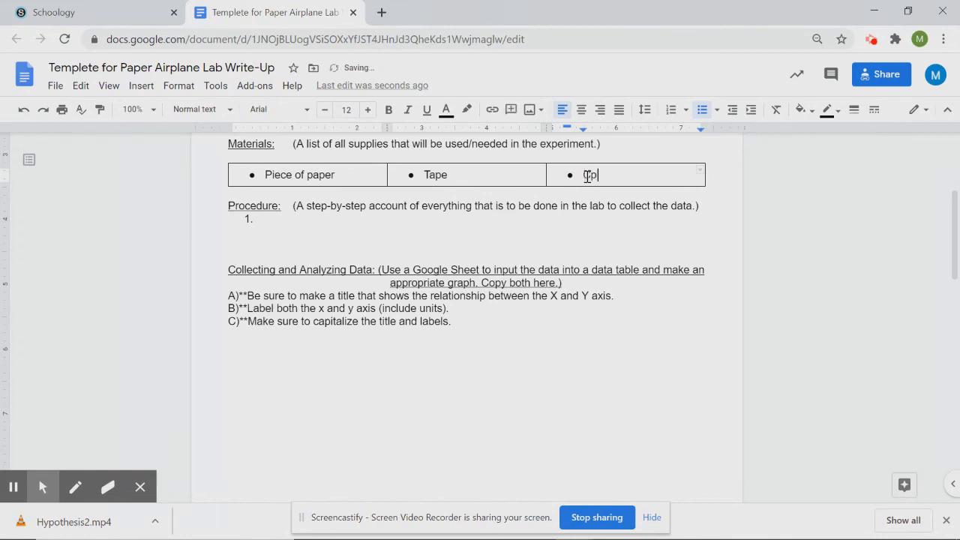
key(BackSpace)
key(BackSpace)
text(oin)
Add a second bullet reading "Measuring device" under "Piece of paper" in the Materials table.
click(354, 176)
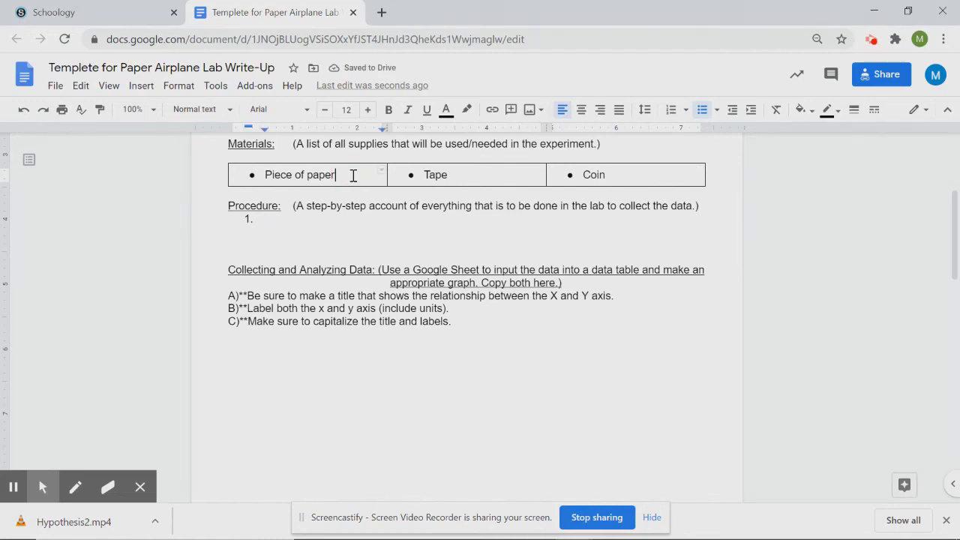
key(Return)
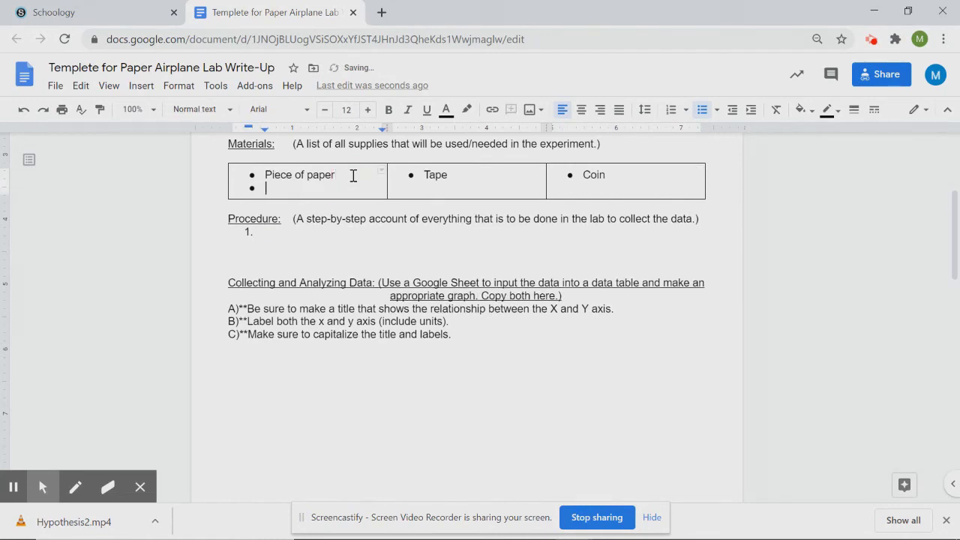
text(Measuring device)
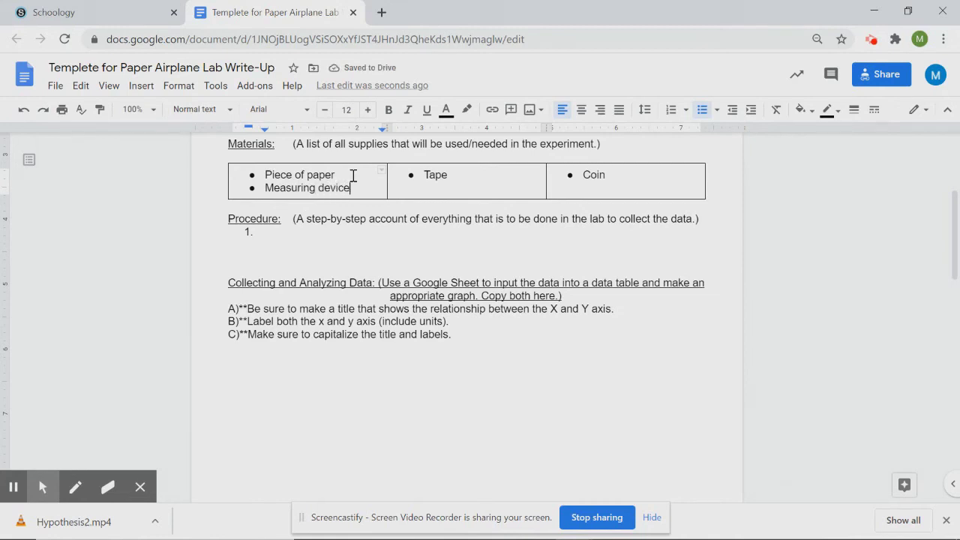
Write procedure step 1 as "Build a paper airplane out of the piece of paper." and add an empty second numbered item.
click(326, 234)
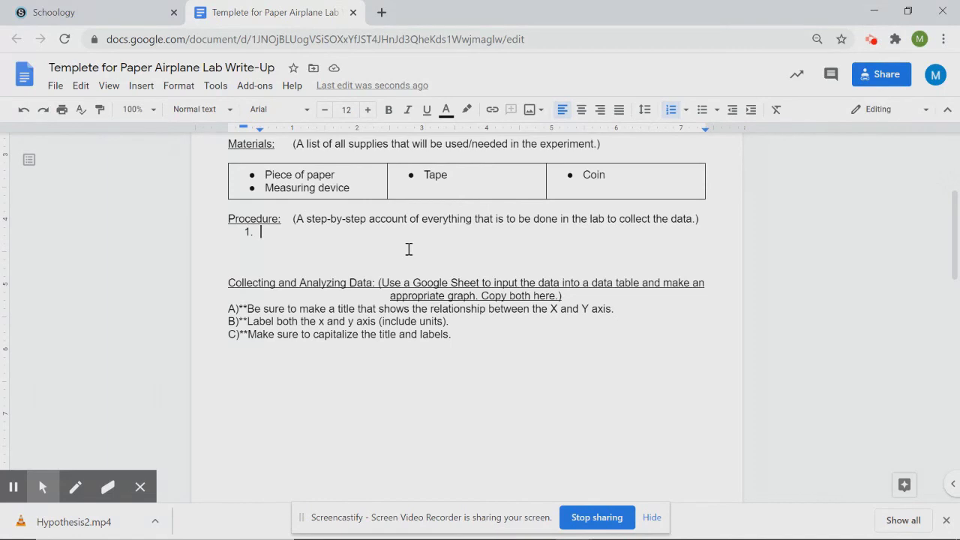
text(Build a paper )
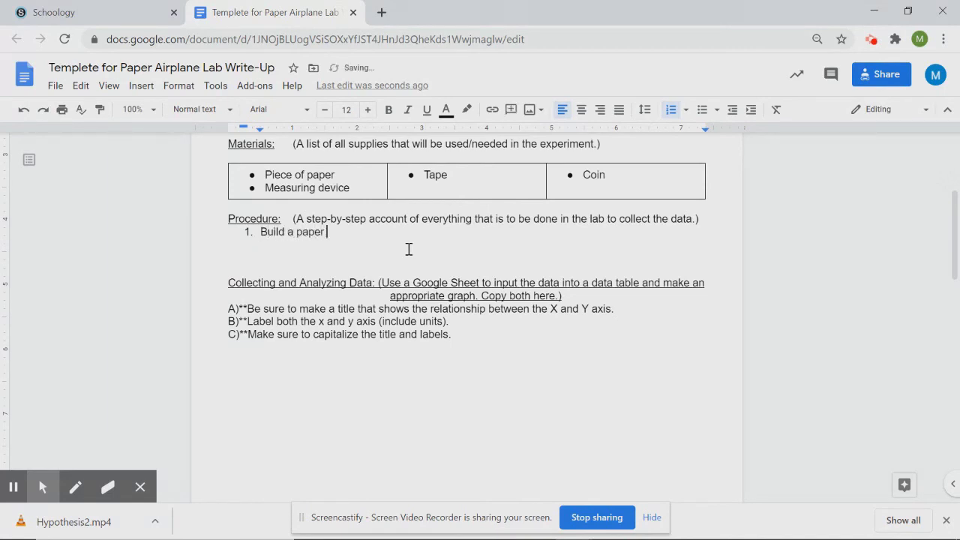
text(airplane out of the pi)
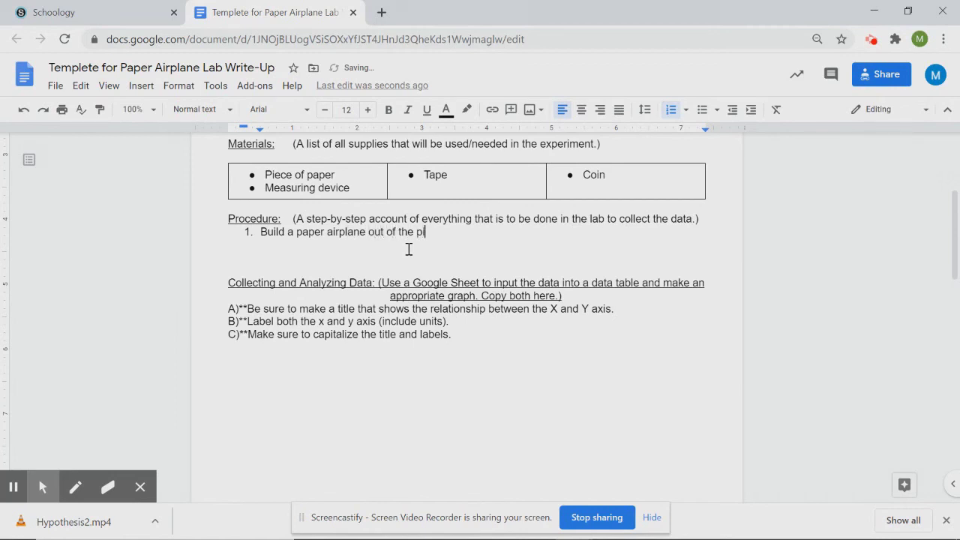
text(ece pf paper.)
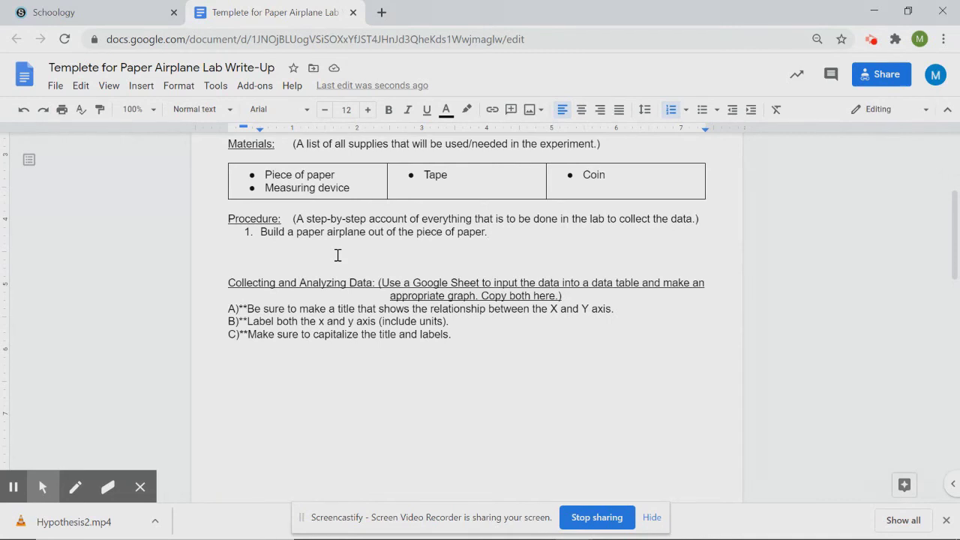
key(Return)
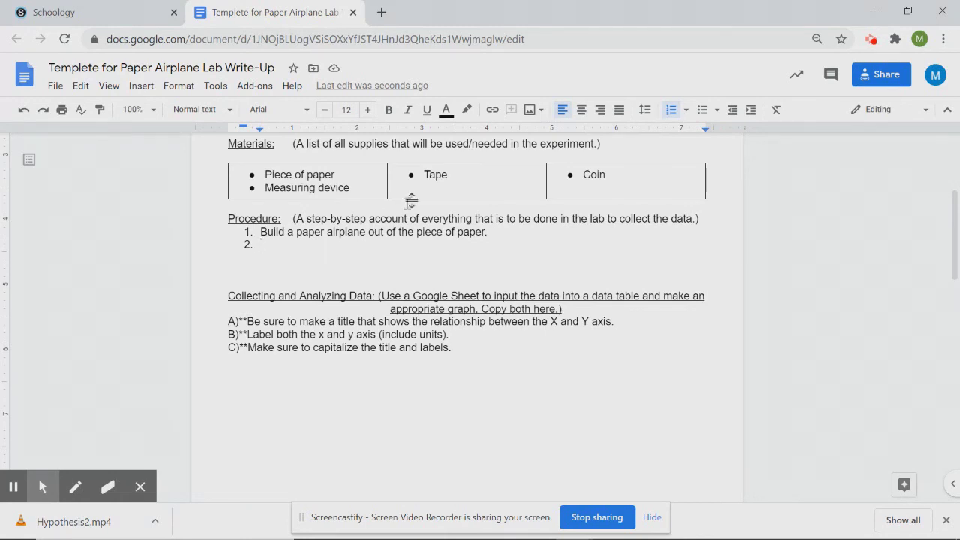
Delete the bracketed hints beside the Materials and Procedure headings.
drag(606, 144, 291, 148)
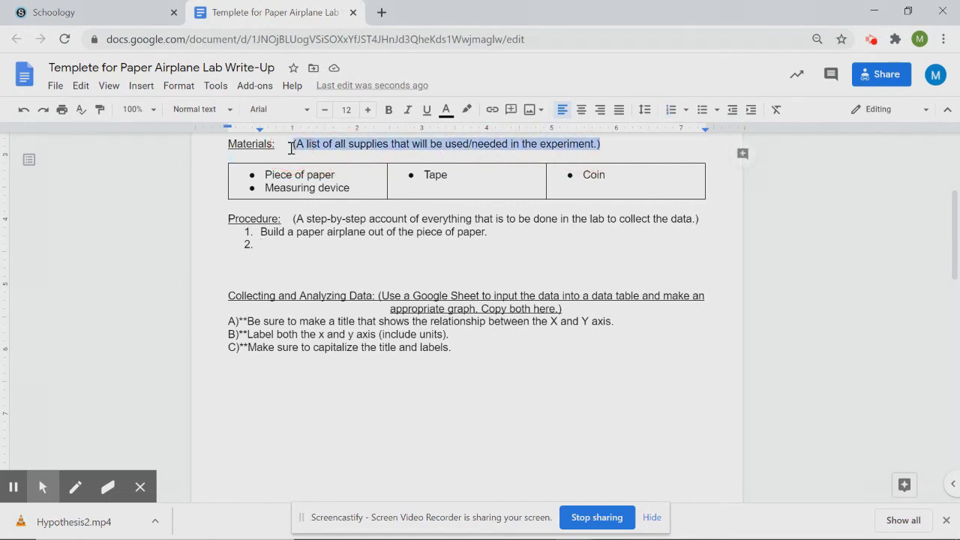
key(BackSpace)
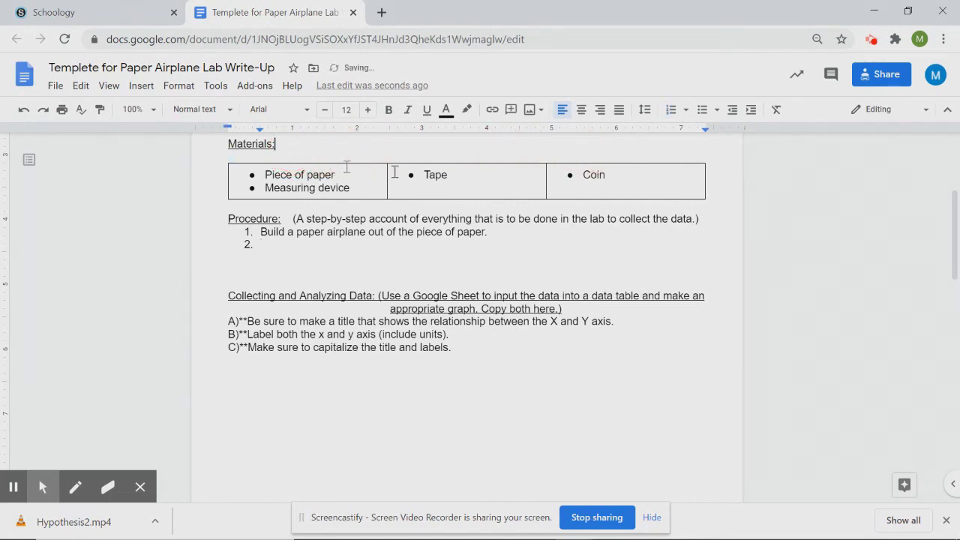
drag(699, 219, 292, 219)
key(BackSpace)
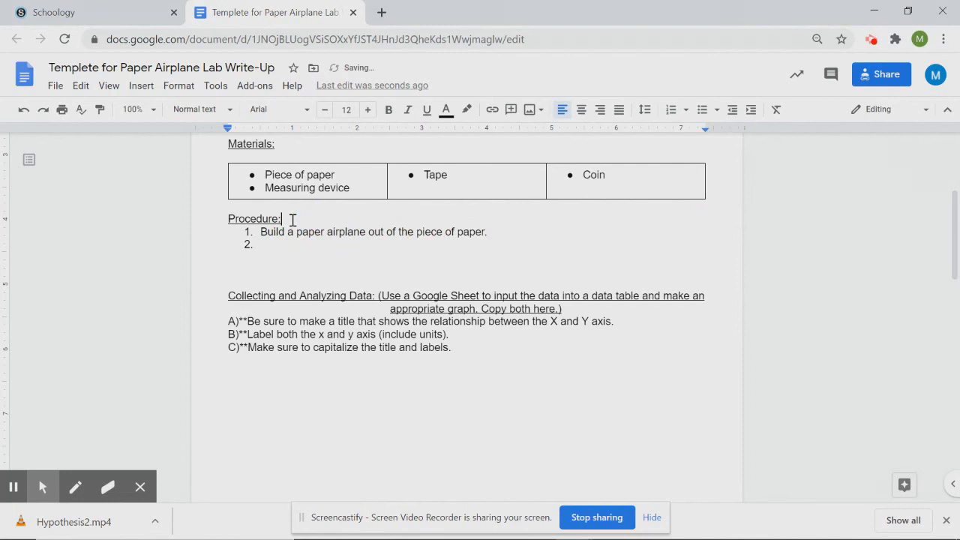